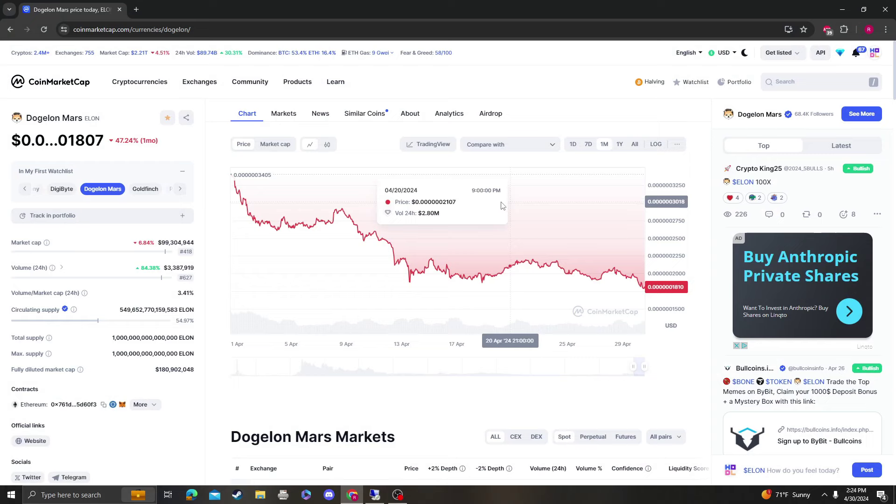
Switch the Dogelon Mars price chart to the 1Y range.
{"action": "left_click", "coordinate": [612, 145]}
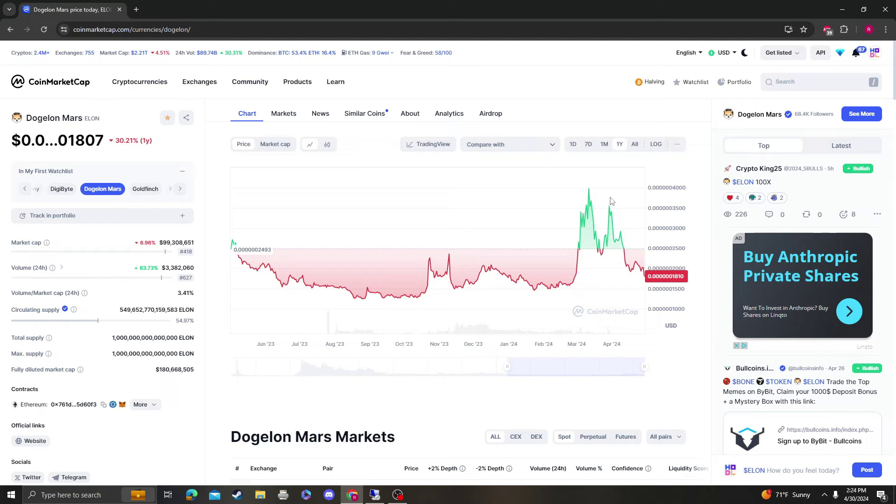
Open the ELONUSD TradingView chart and set its price scale to logarithmic.
{"action": "left_click", "coordinate": [433, 146]}
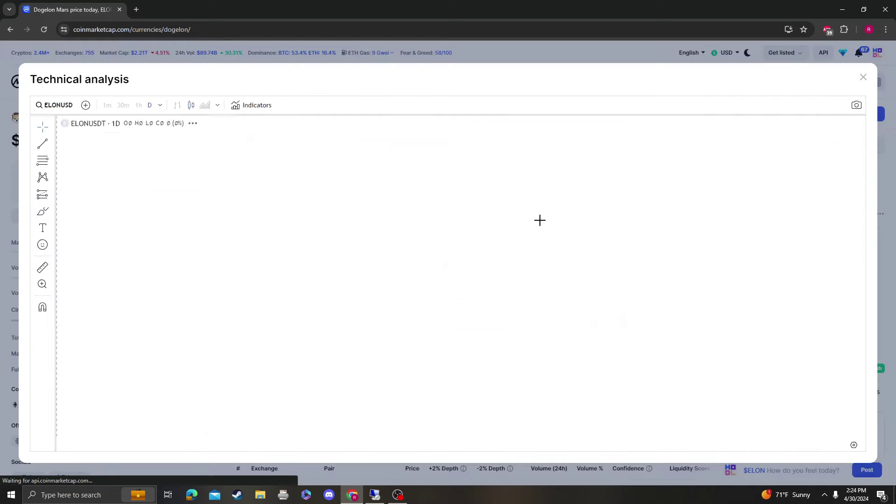
{"action": "scroll", "coordinate": [496, 268], "scroll_direction": "down", "scroll_amount": 3}
{"action": "scroll", "coordinate": [472, 283], "scroll_direction": "down", "scroll_amount": 3}
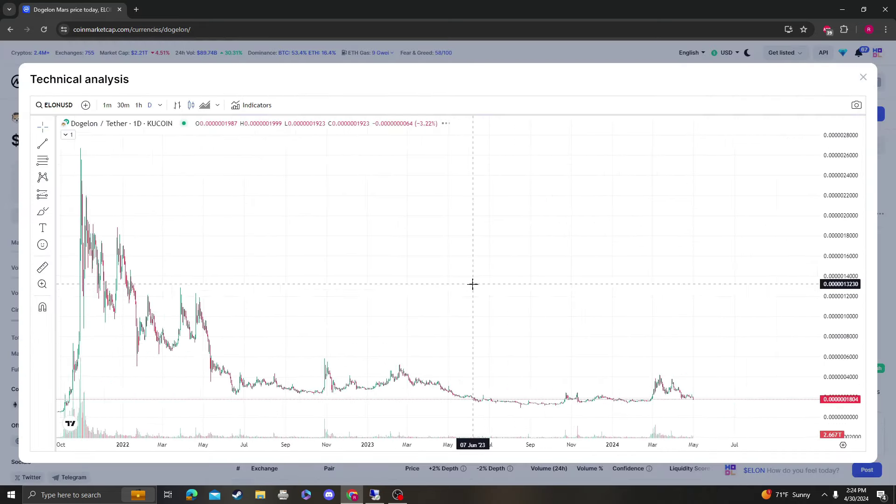
{"action": "scroll", "coordinate": [496, 290], "scroll_direction": "up", "scroll_amount": 3}
{"action": "left_click", "coordinate": [846, 446]}
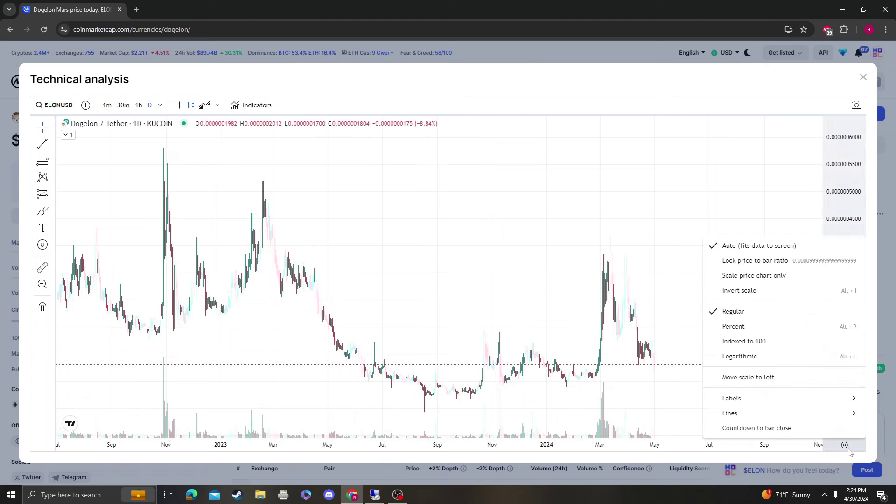
{"action": "left_click", "coordinate": [766, 353]}
{"action": "scroll", "coordinate": [652, 352], "scroll_direction": "down", "scroll_amount": 5}
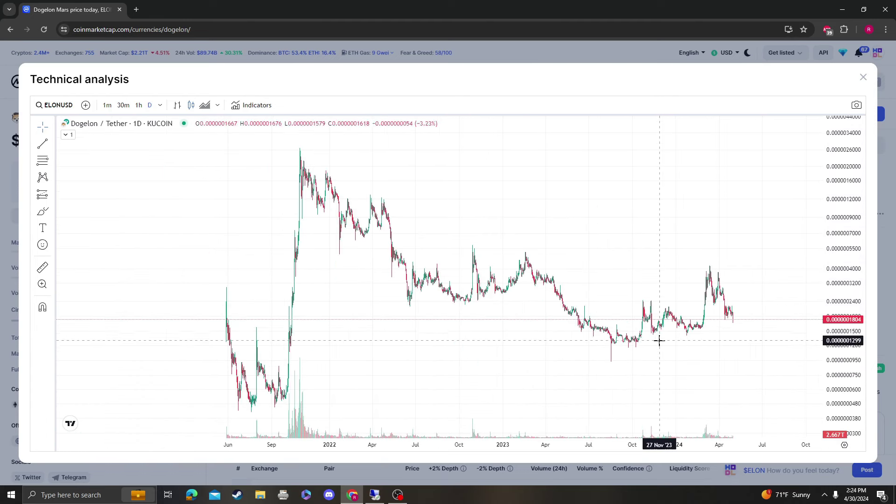
Add Relative Strength Index and Stochastic RSI panes, shifting the chart to leave room for future dates.
{"action": "left_click", "coordinate": [259, 107]}
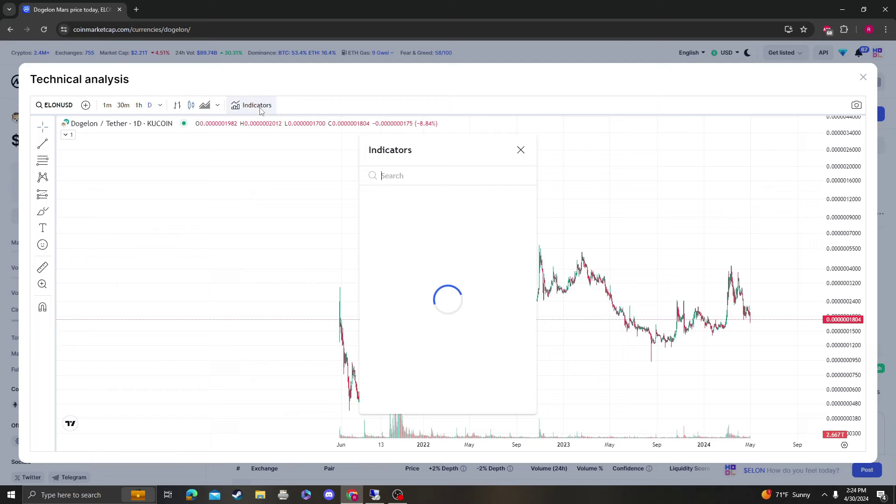
{"action": "type", "text": "rsi"}
{"action": "left_click", "coordinate": [386, 210]}
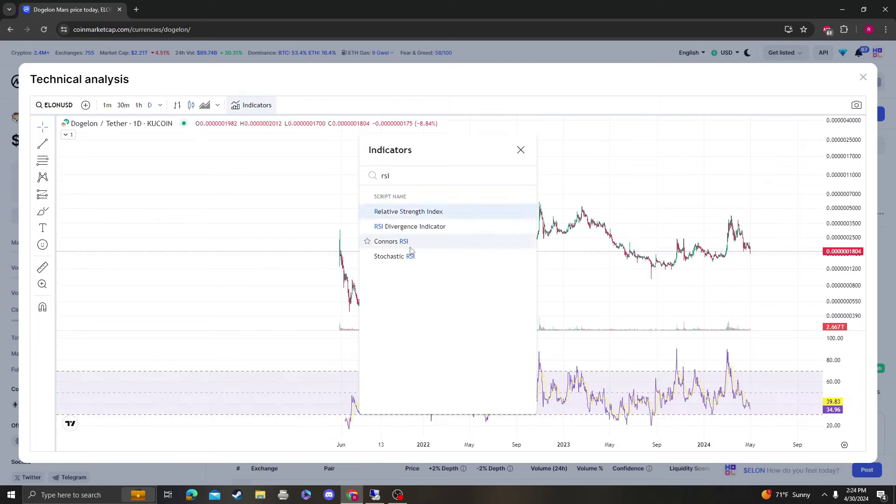
{"action": "left_click", "coordinate": [402, 256]}
{"action": "key", "text": "Escape"}
{"action": "scroll", "coordinate": [509, 219], "scroll_direction": "up", "scroll_amount": 3}
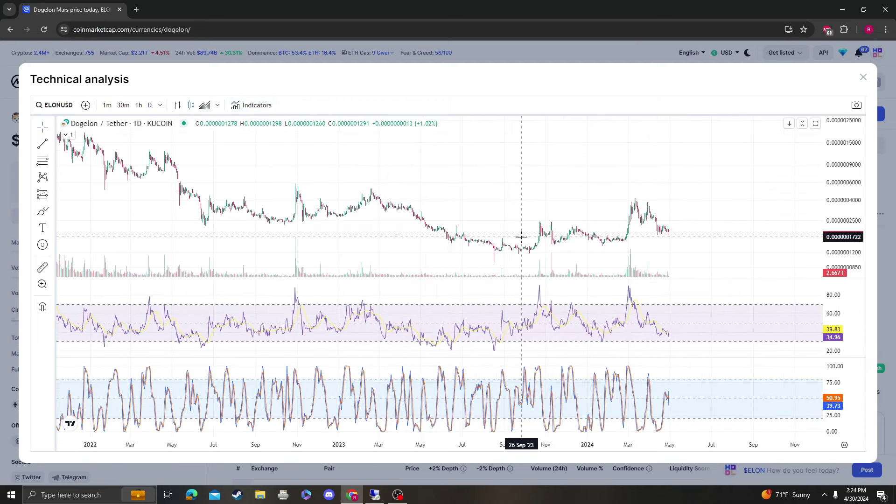
{"action": "scroll", "coordinate": [520, 238], "scroll_direction": "up", "scroll_amount": 2}
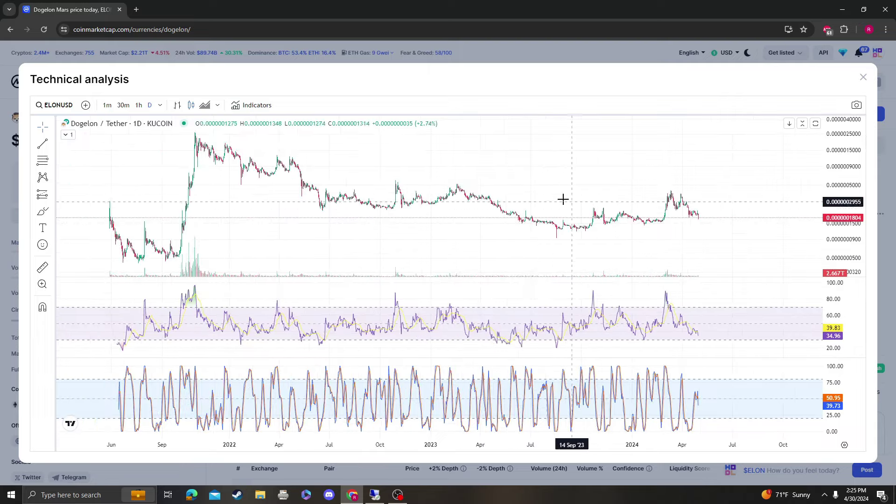
{"action": "left_click_drag", "start_coordinate": [556, 188], "coordinate": [496, 187]}
{"action": "scroll", "coordinate": [496, 186], "scroll_direction": "up", "scroll_amount": 1}
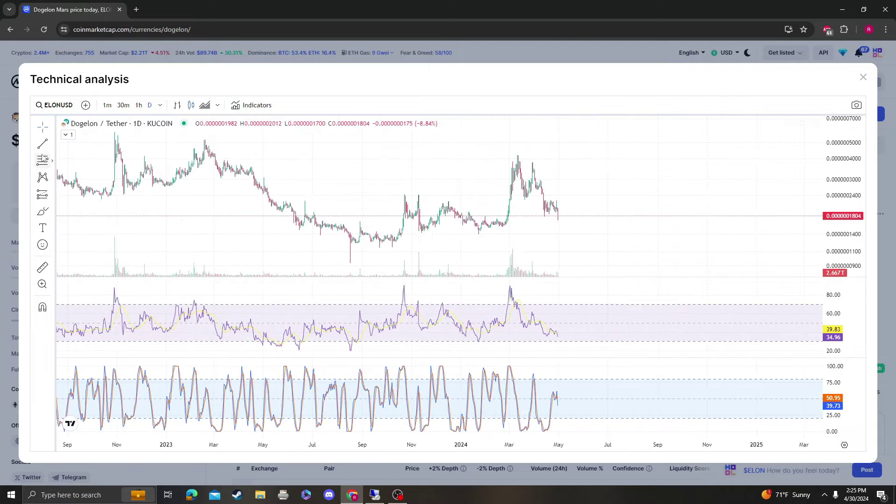
Draw a Fibonacci retracement from the Jan '23 low to the upper price level, then sketch at the latest price.
{"action": "left_click", "coordinate": [181, 263]}
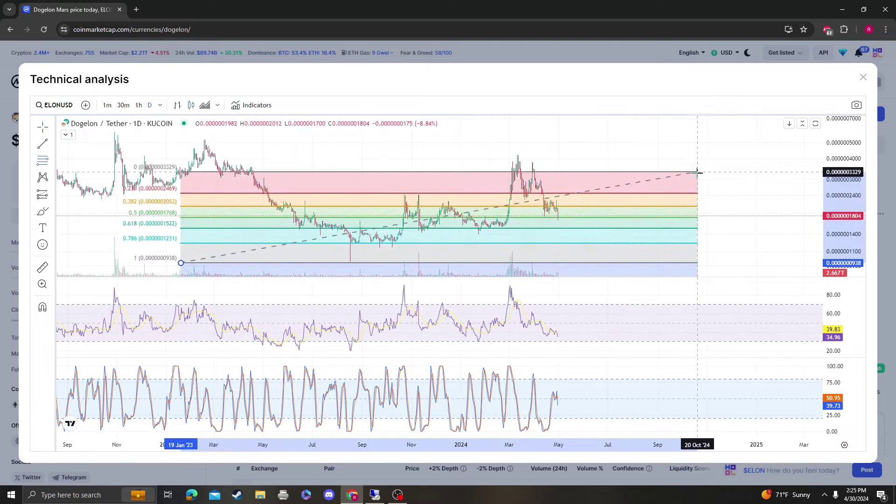
{"action": "left_click", "coordinate": [751, 154]}
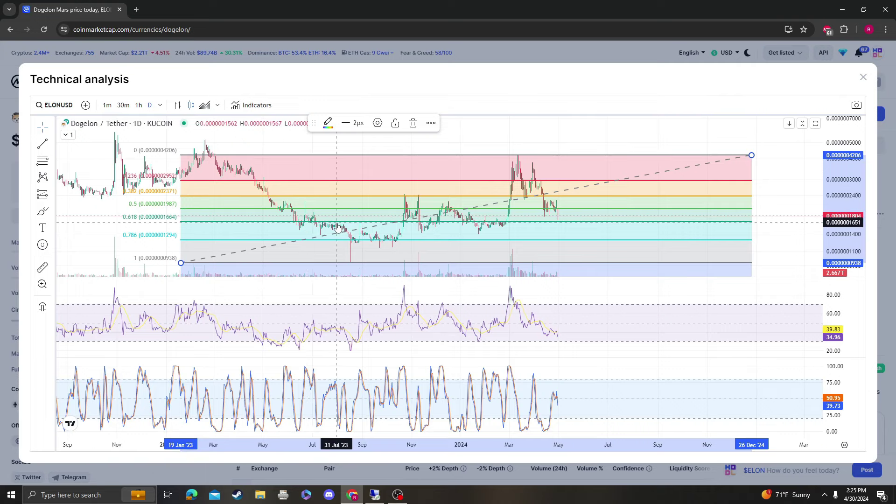
{"action": "left_click", "coordinate": [524, 217]}
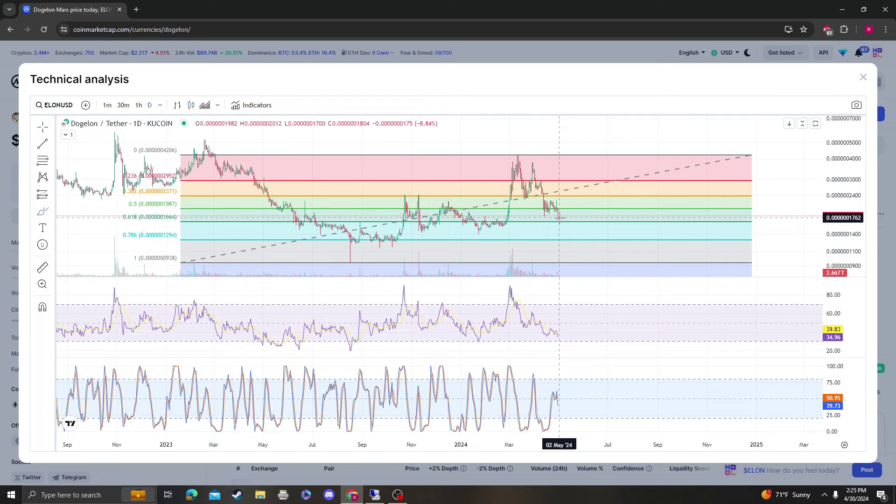
{"action": "left_click", "coordinate": [564, 218]}
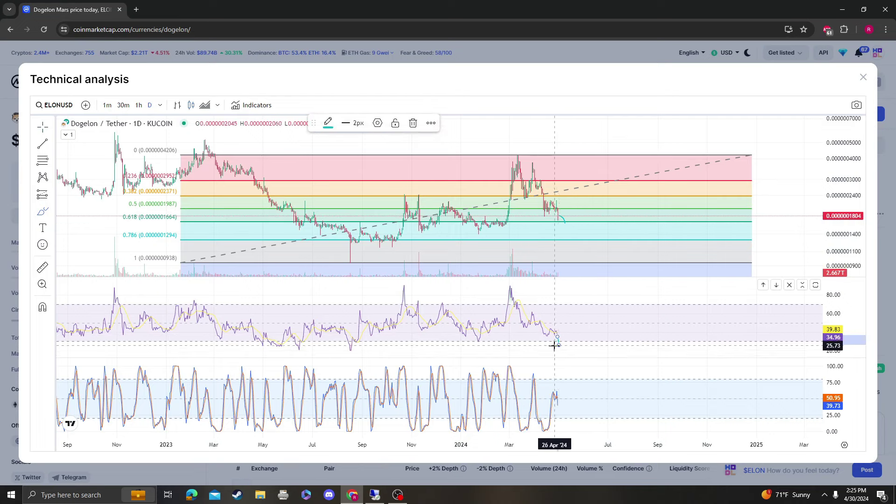
Circle the Aug '23, early-2024 and Nov '23 RSI and price swings with cyan brush strokes.
{"action": "left_click_drag", "start_coordinate": [342, 350], "coordinate": [347, 346]}
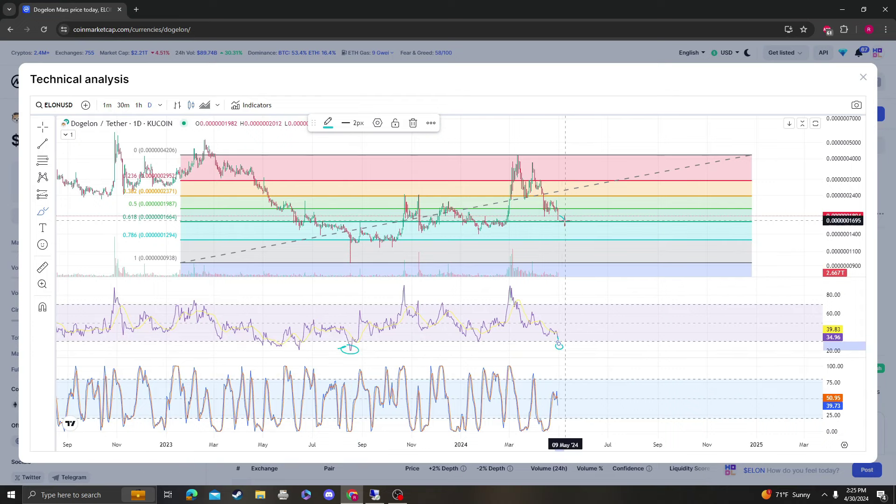
{"action": "left_click_drag", "start_coordinate": [564, 221], "coordinate": [572, 211]}
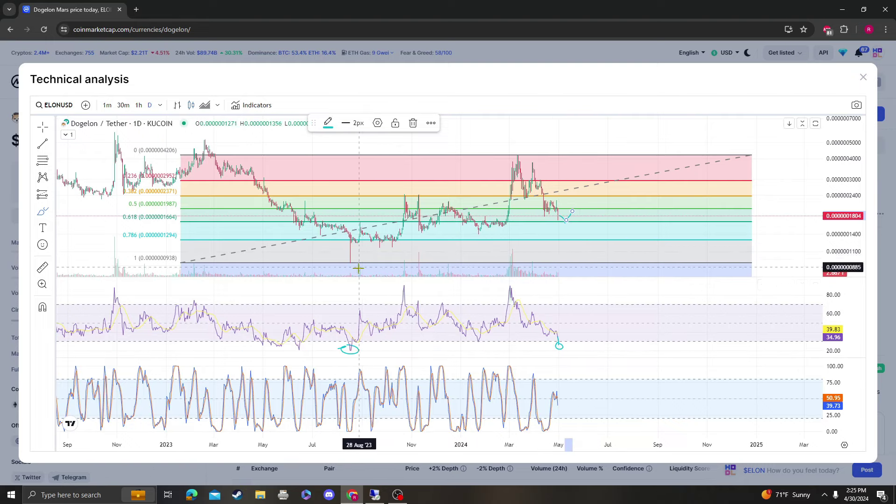
{"action": "mouse_move", "coordinate": [357, 260]}
{"action": "left_mouse_down"}
{"action": "mouse_move", "coordinate": [345, 267]}
{"action": "mouse_move", "coordinate": [351, 257]}
{"action": "left_mouse_up"}
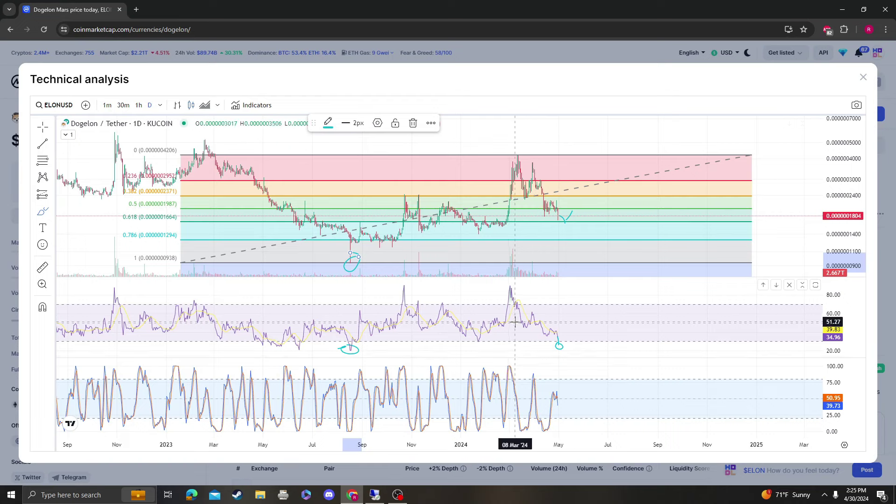
{"action": "left_click_drag", "start_coordinate": [480, 336], "coordinate": [508, 308]}
{"action": "left_click_drag", "start_coordinate": [516, 150], "coordinate": [515, 153]}
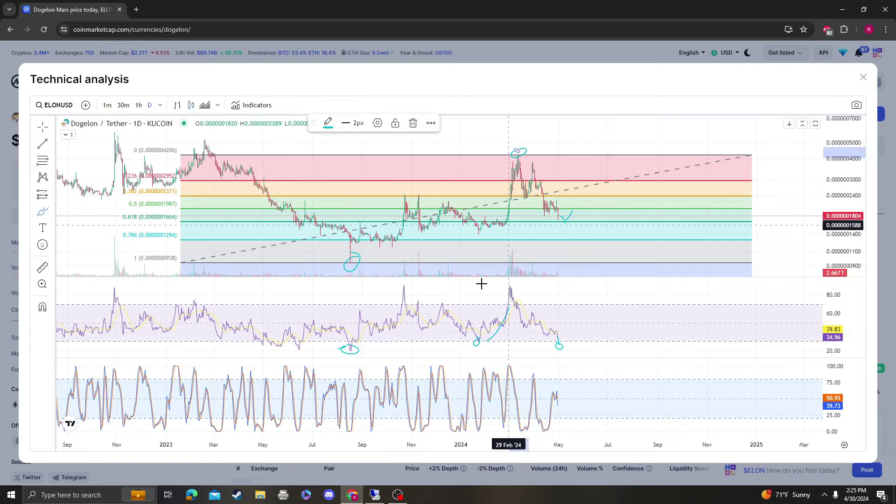
{"action": "left_click_drag", "start_coordinate": [408, 282], "coordinate": [405, 285]}
Draw two rising channel lines: one above the price peaks, one from the Sep '23 low.
{"action": "mouse_move", "coordinate": [411, 188]}
{"action": "left_mouse_down"}
{"action": "mouse_move", "coordinate": [402, 196]}
{"action": "mouse_move", "coordinate": [569, 115]}
{"action": "left_mouse_up"}
{"action": "left_click_drag", "start_coordinate": [353, 270], "coordinate": [613, 218]}
{"action": "scroll", "coordinate": [590, 228], "scroll_direction": "up", "scroll_amount": 2}
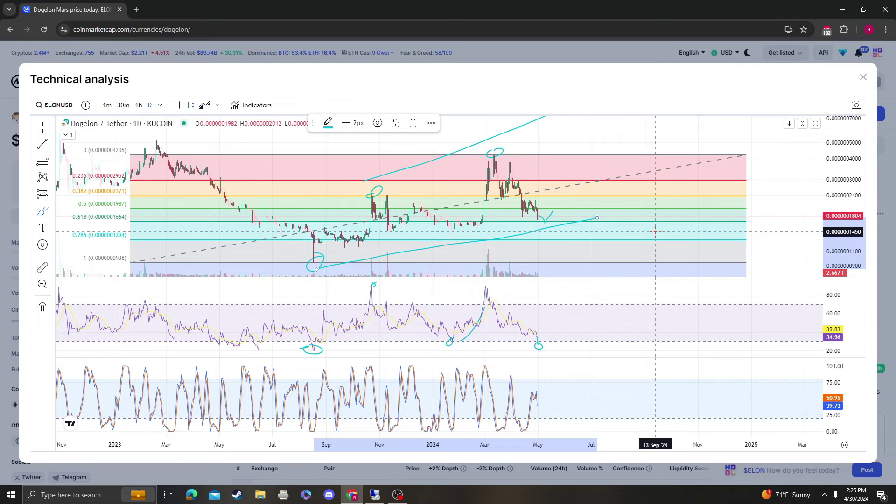
Add short cyan brush strokes over the March '24 pullback and December 2023 prices.
{"action": "left_click", "coordinate": [585, 208]}
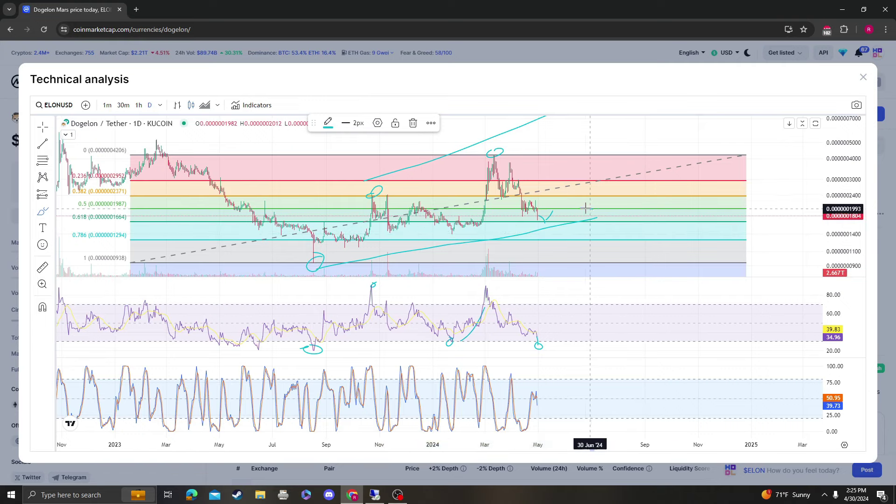
{"action": "mouse_move", "coordinate": [585, 208]}
{"action": "left_mouse_down"}
{"action": "mouse_move", "coordinate": [350, 205]}
{"action": "mouse_move", "coordinate": [328, 240]}
{"action": "mouse_move", "coordinate": [524, 231]}
{"action": "mouse_move", "coordinate": [547, 210]}
{"action": "left_mouse_up"}
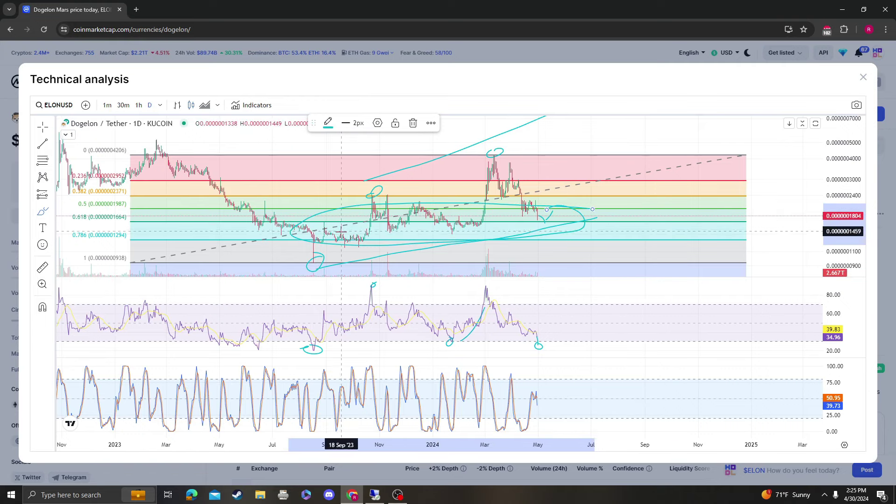
{"action": "left_click_drag", "start_coordinate": [498, 150], "coordinate": [534, 181]}
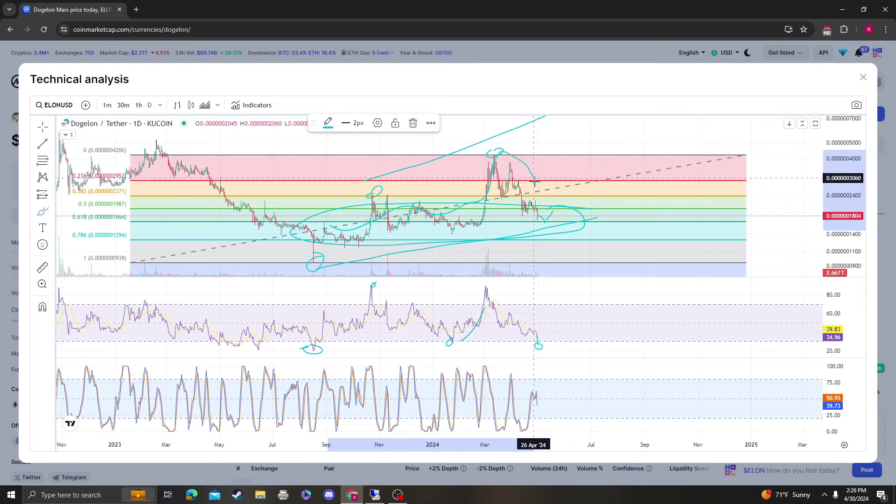
{"action": "left_click", "coordinate": [712, 367]}
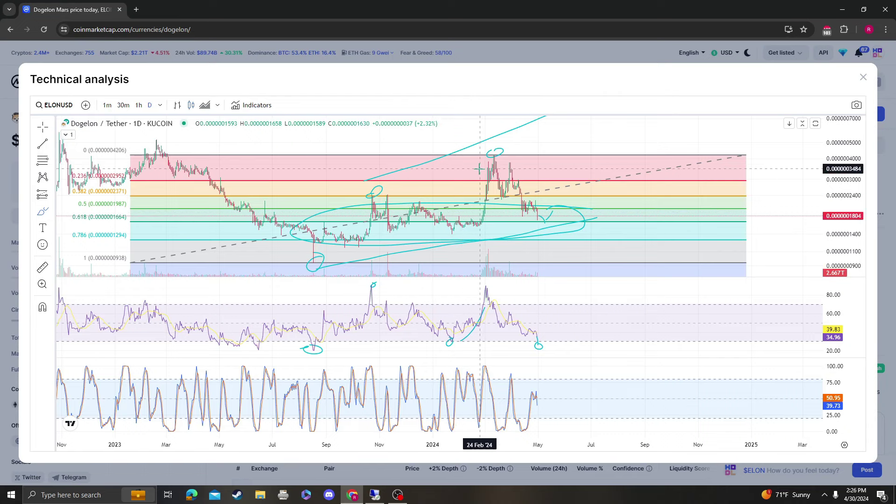
{"action": "mouse_move", "coordinate": [477, 167]}
{"action": "left_mouse_down"}
{"action": "mouse_move", "coordinate": [512, 167]}
{"action": "mouse_move", "coordinate": [524, 206]}
{"action": "left_mouse_up"}
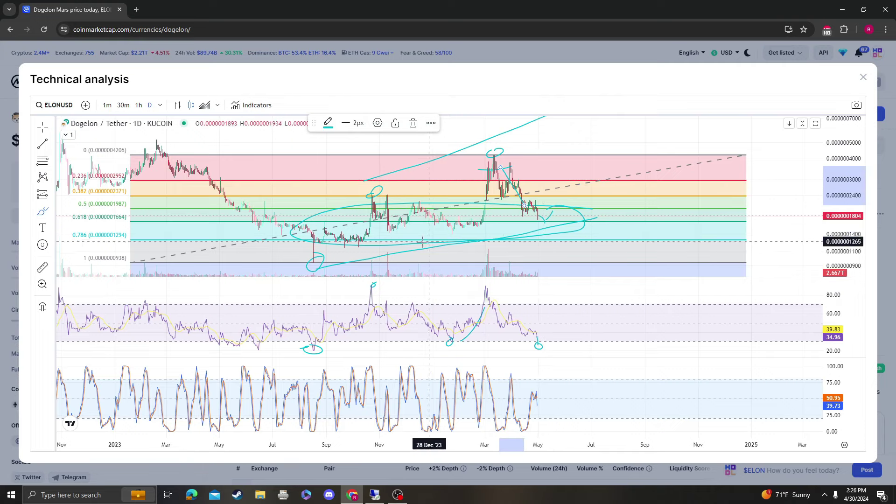
{"action": "mouse_move", "coordinate": [426, 210]}
{"action": "left_mouse_down"}
{"action": "mouse_move", "coordinate": [441, 205]}
{"action": "mouse_move", "coordinate": [453, 230]}
{"action": "left_mouse_up"}
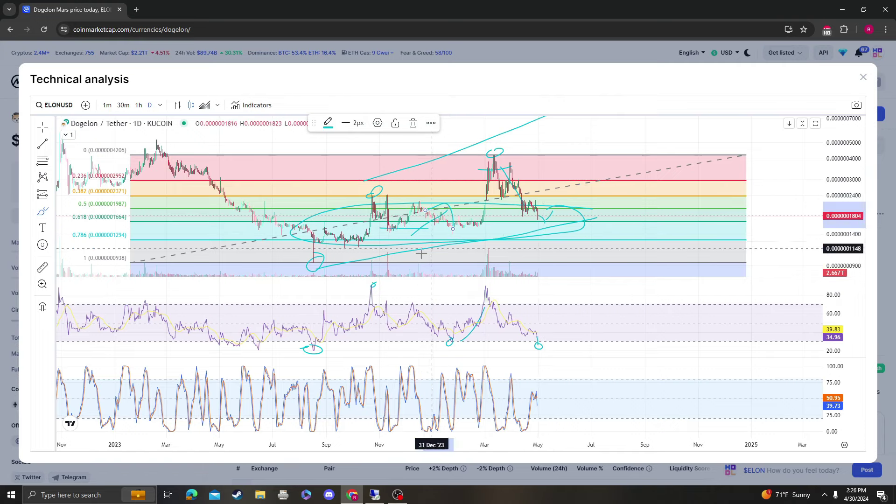
{"action": "key", "text": "Escape"}
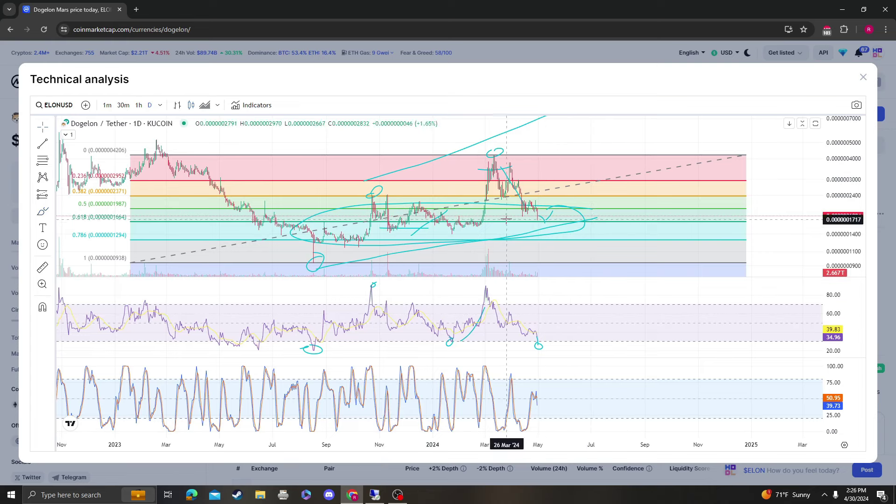
Delete the Fibonacci retracement, ellipse, trend lines and circles from the price pane.
{"action": "left_click", "coordinate": [740, 240]}
{"action": "key", "text": "Delete"}
{"action": "left_click", "coordinate": [561, 212]}
{"action": "key", "text": "Delete"}
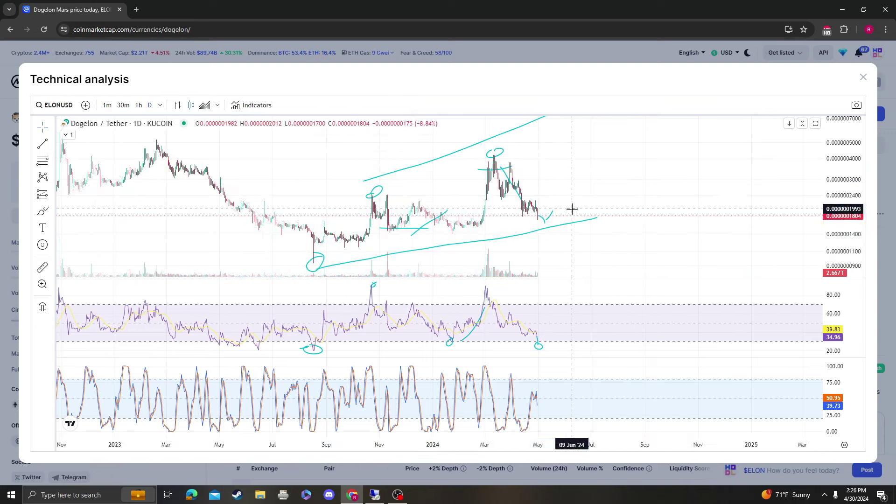
{"action": "left_click", "coordinate": [568, 223]}
{"action": "key", "text": "Delete"}
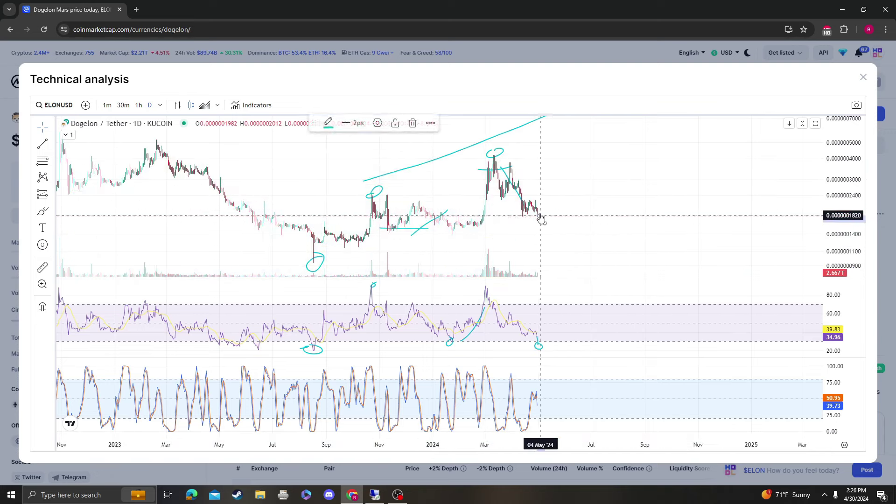
{"action": "left_click", "coordinate": [494, 136]}
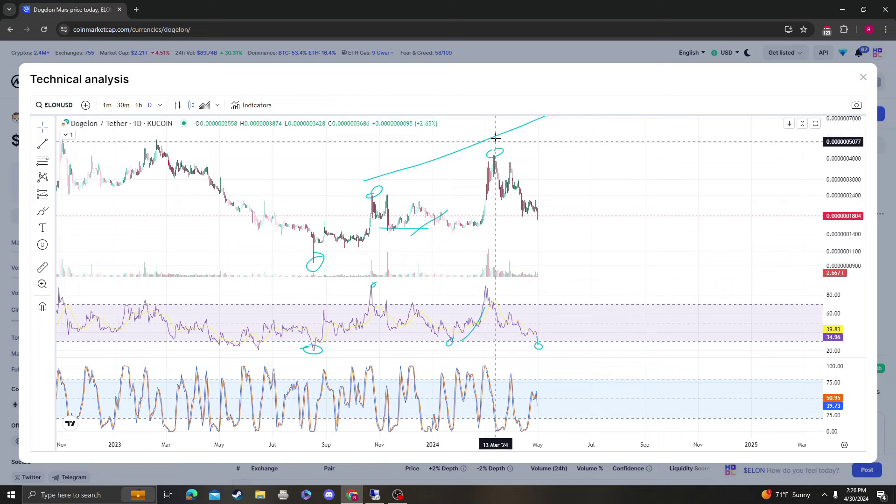
{"action": "key", "text": "Delete"}
{"action": "left_click", "coordinate": [499, 150]}
{"action": "key", "text": "Delete"}
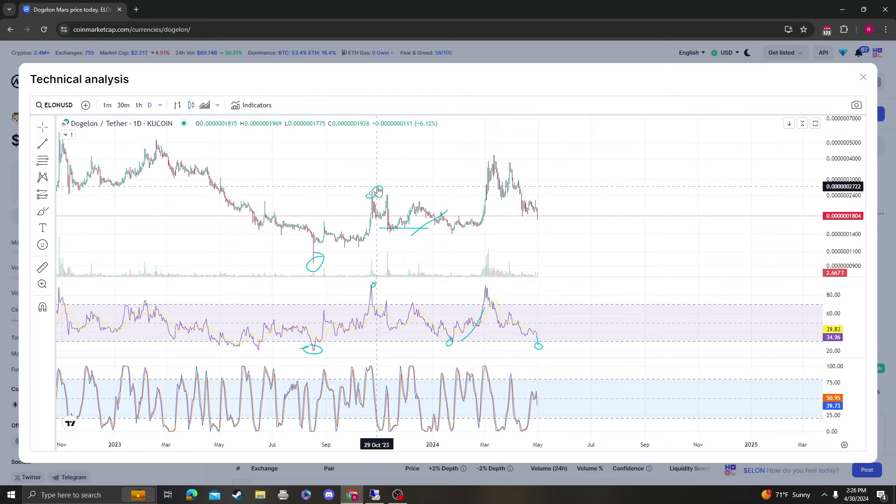
{"action": "key", "text": "Delete"}
{"action": "left_click", "coordinate": [435, 219]}
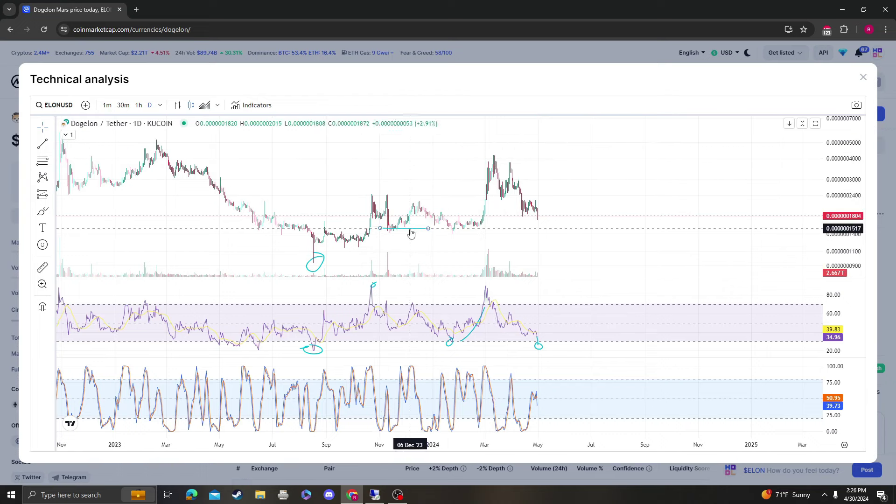
{"action": "key", "text": "Delete"}
Pan to the 2021 history, try a Fibonacci retracement from the 2021 high, then delete it.
{"action": "scroll", "coordinate": [323, 262], "scroll_direction": "down", "scroll_amount": 5}
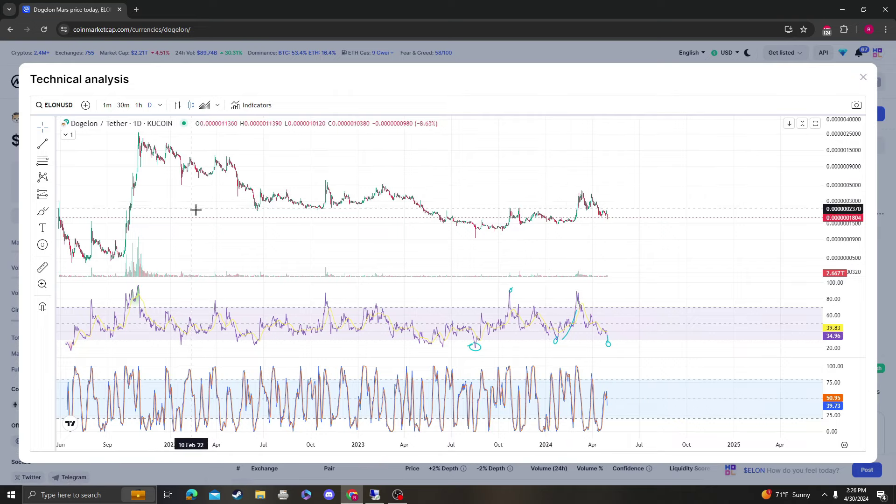
{"action": "left_click_drag", "start_coordinate": [196, 208], "coordinate": [532, 171]}
{"action": "scroll", "coordinate": [532, 171], "scroll_direction": "right", "scroll_amount": 2}
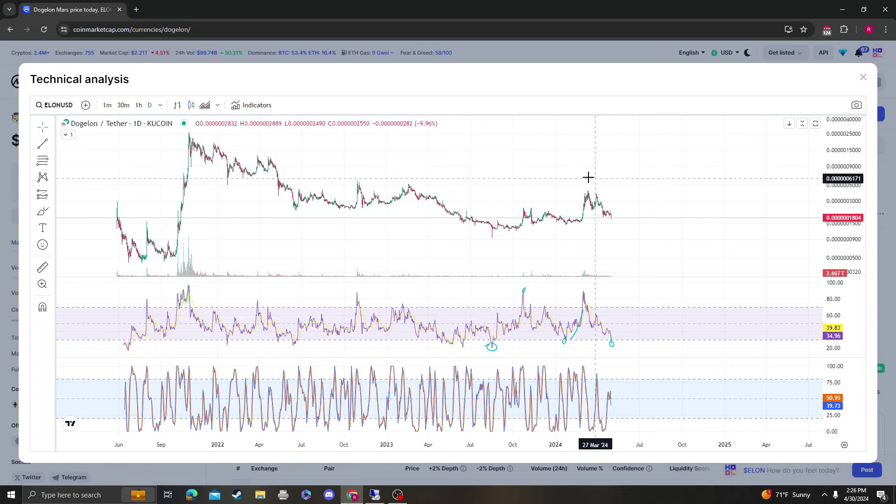
{"action": "left_click", "coordinate": [43, 161]}
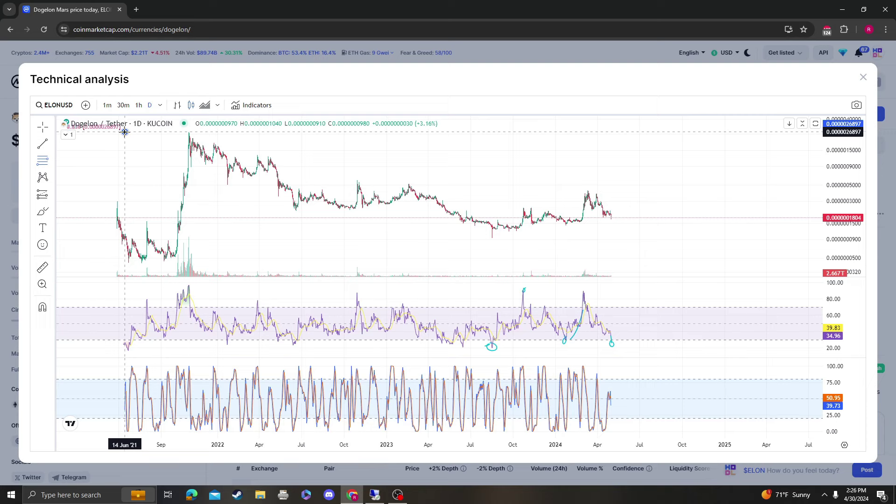
{"action": "left_click", "coordinate": [761, 238]}
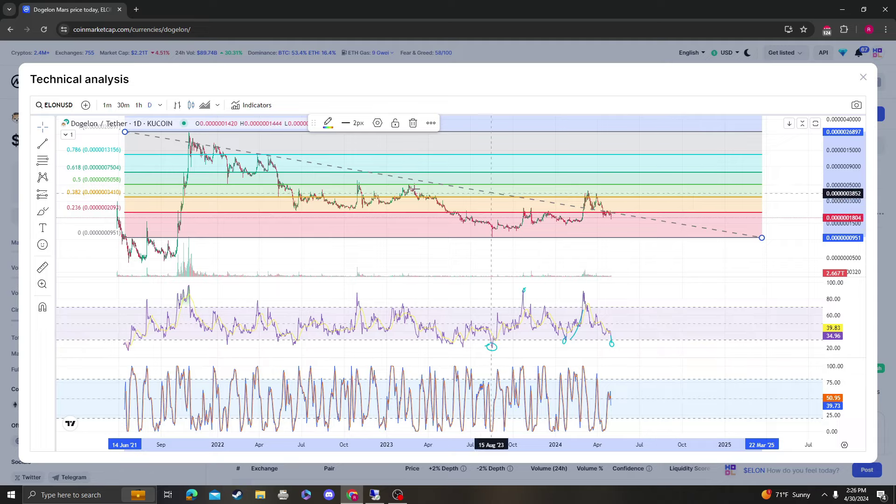
{"action": "key", "text": "Delete"}
Draw a trial trend line down from the March peak, then discard it.
{"action": "scroll", "coordinate": [472, 236], "scroll_direction": "up", "scroll_amount": 10}
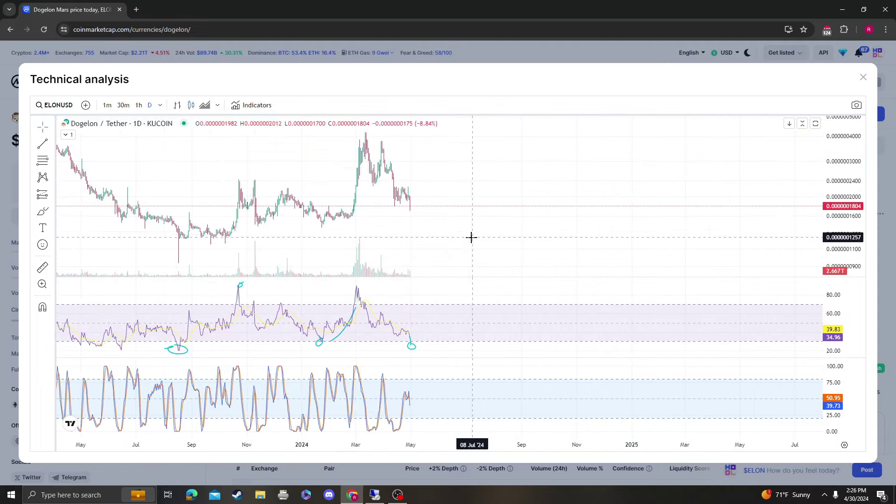
{"action": "scroll", "coordinate": [316, 189], "scroll_direction": "left", "scroll_amount": 5}
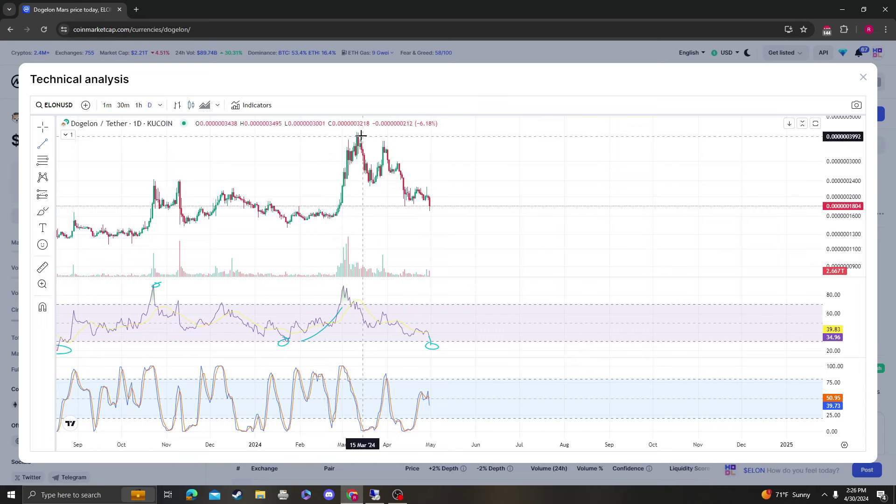
{"action": "left_click_drag", "start_coordinate": [356, 132], "coordinate": [457, 221]}
{"action": "key", "text": "Escape"}
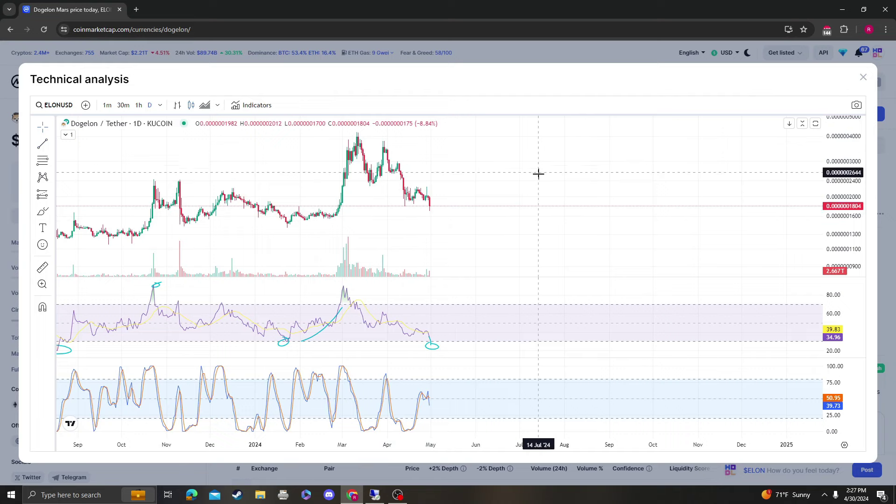
{"action": "scroll", "coordinate": [542, 202], "scroll_direction": "down", "scroll_amount": 5}
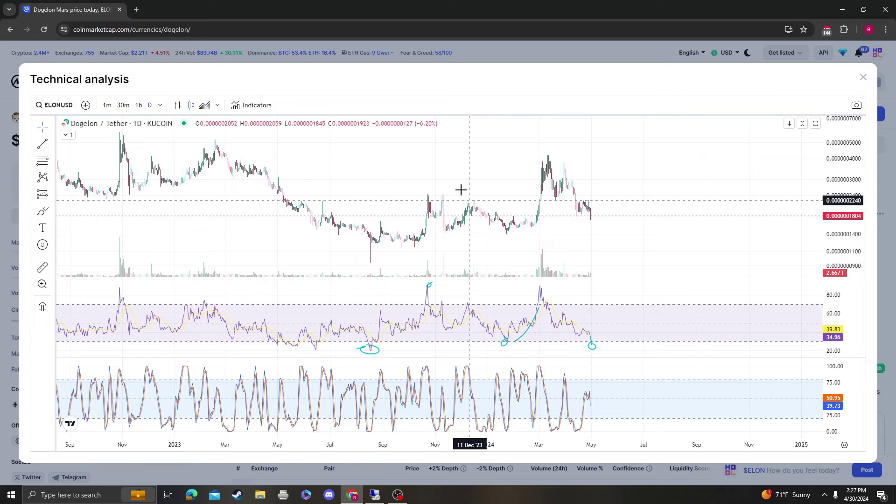
{"action": "scroll", "coordinate": [591, 204], "scroll_direction": "right", "scroll_amount": 2}
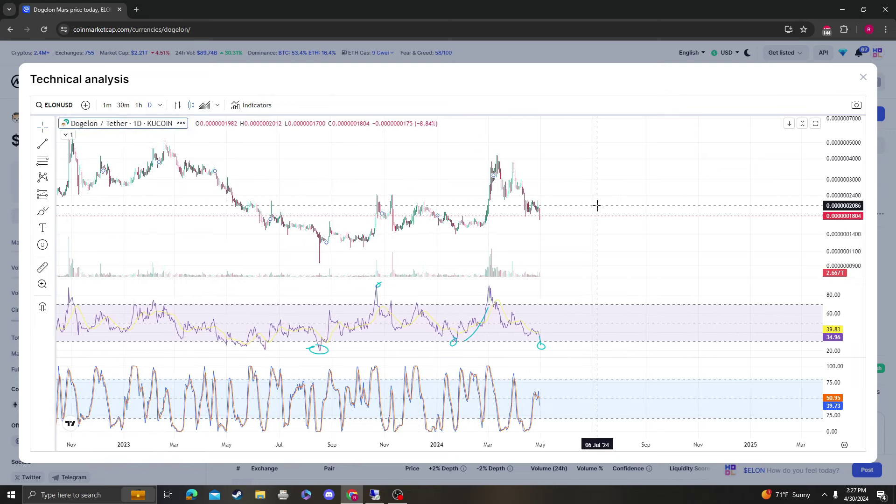
Sketch trial freehand projections after the last candle and below price, then undo and delete them.
{"action": "left_click", "coordinate": [43, 210]}
{"action": "mouse_move", "coordinate": [541, 216]}
{"action": "left_mouse_down"}
{"action": "mouse_move", "coordinate": [540, 224]}
{"action": "mouse_move", "coordinate": [707, 210]}
{"action": "mouse_move", "coordinate": [746, 142]}
{"action": "left_mouse_up"}
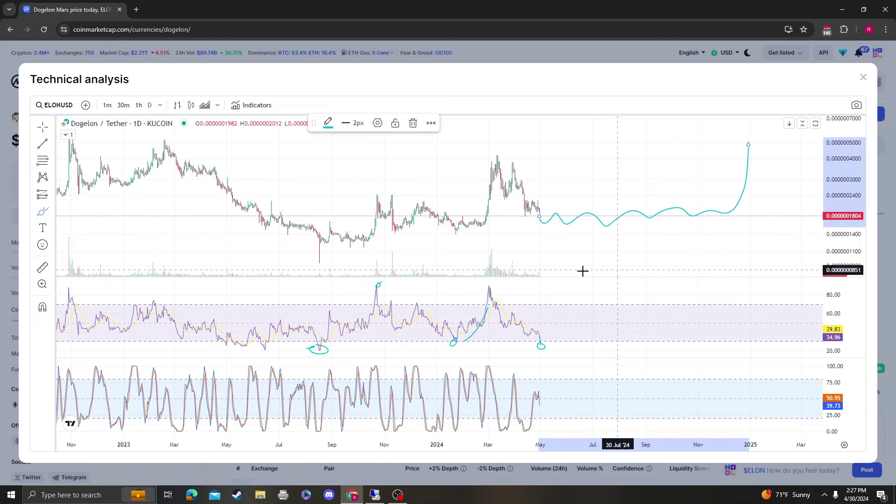
{"action": "key", "text": "ctrl+z"}
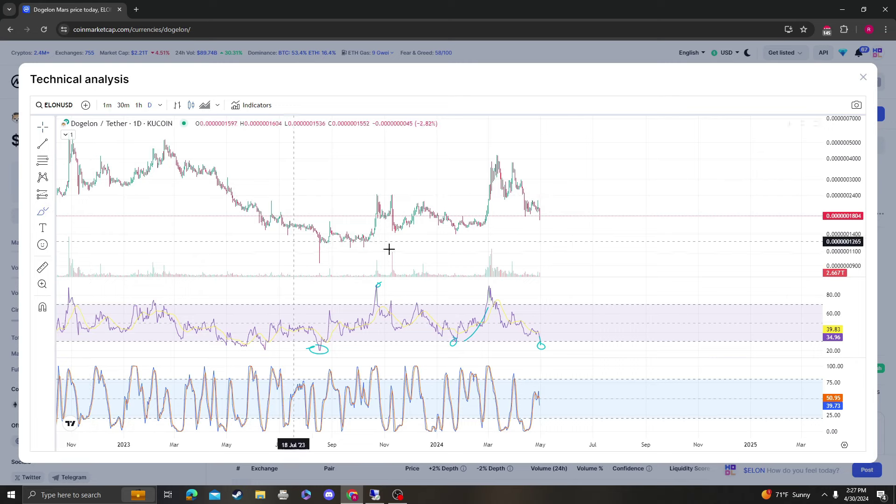
{"action": "mouse_move", "coordinate": [629, 242]}
{"action": "left_mouse_down"}
{"action": "mouse_move", "coordinate": [618, 243]}
{"action": "mouse_move", "coordinate": [628, 243]}
{"action": "left_mouse_up"}
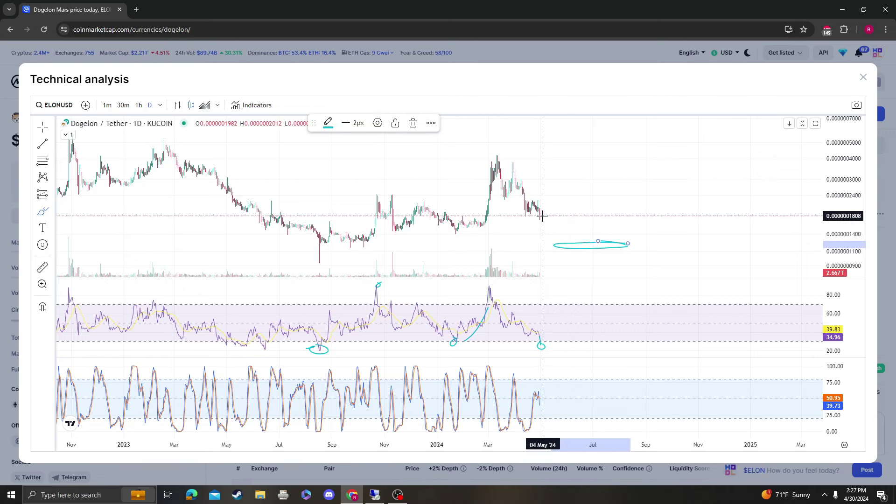
{"action": "mouse_move", "coordinate": [553, 222]}
{"action": "left_mouse_down"}
{"action": "mouse_move", "coordinate": [610, 226]}
{"action": "mouse_move", "coordinate": [595, 232]}
{"action": "mouse_move", "coordinate": [612, 247]}
{"action": "mouse_move", "coordinate": [593, 248]}
{"action": "left_mouse_up"}
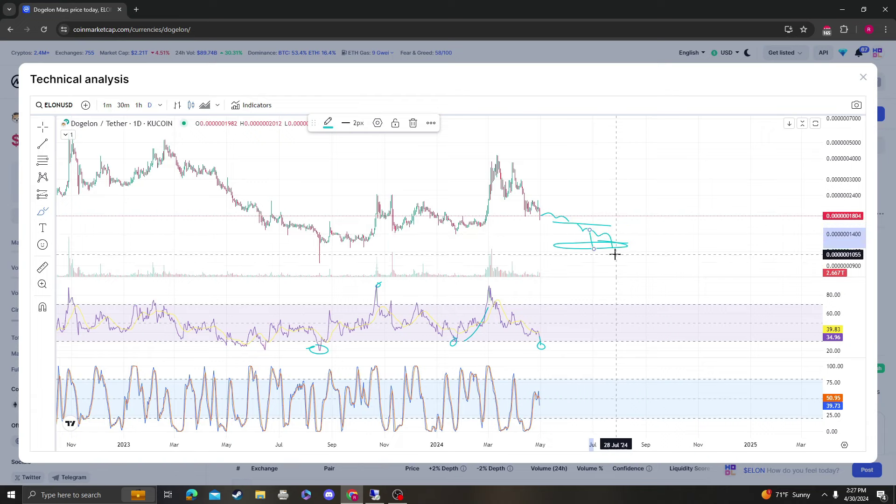
{"action": "key", "text": "Delete"}
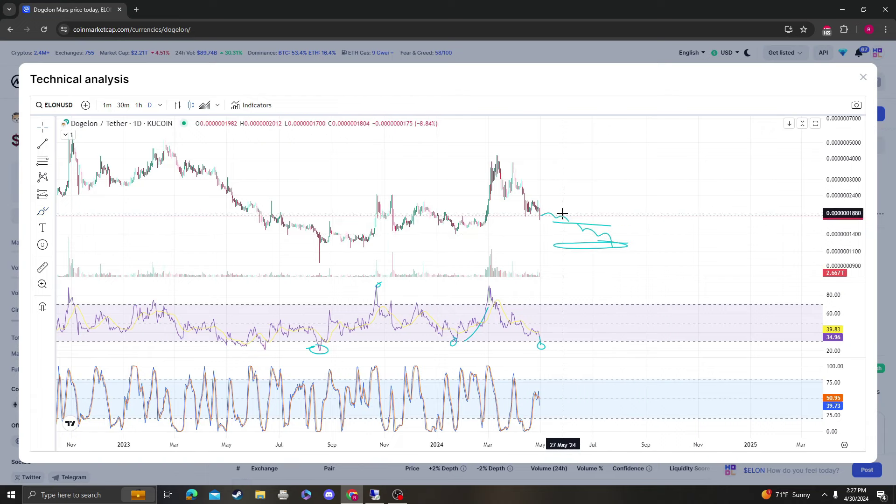
{"action": "key", "text": "ctrl+z"}
{"action": "key", "text": "ctrl+z"}
{"action": "key", "text": "ctrl+z"}
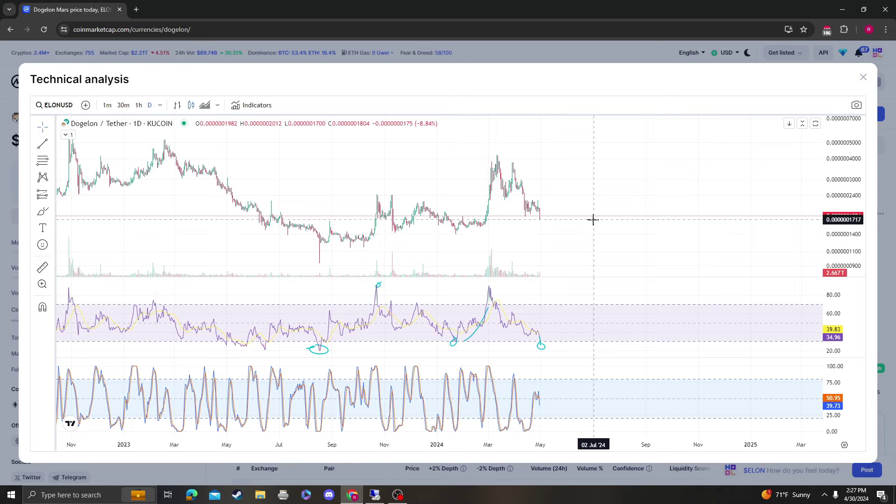
Close the technical chart, switch the price chart to All, and briefly select the current price.
{"action": "left_click", "coordinate": [862, 77]}
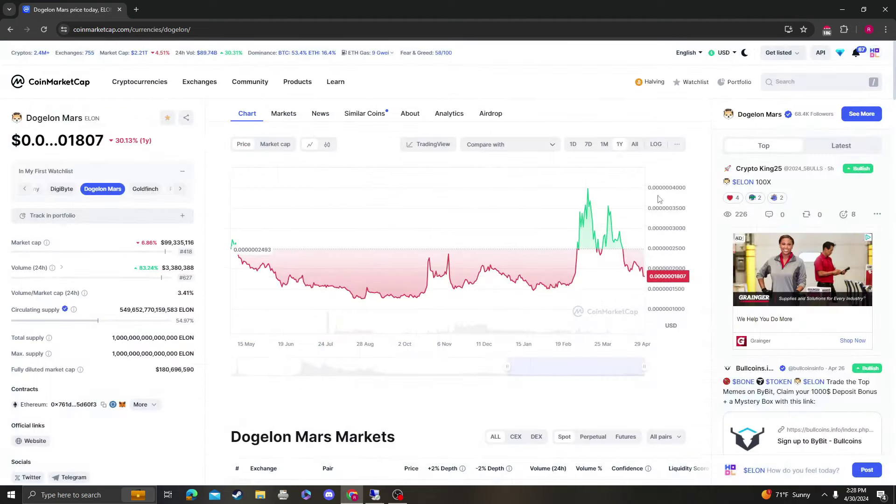
{"action": "left_click", "coordinate": [635, 145]}
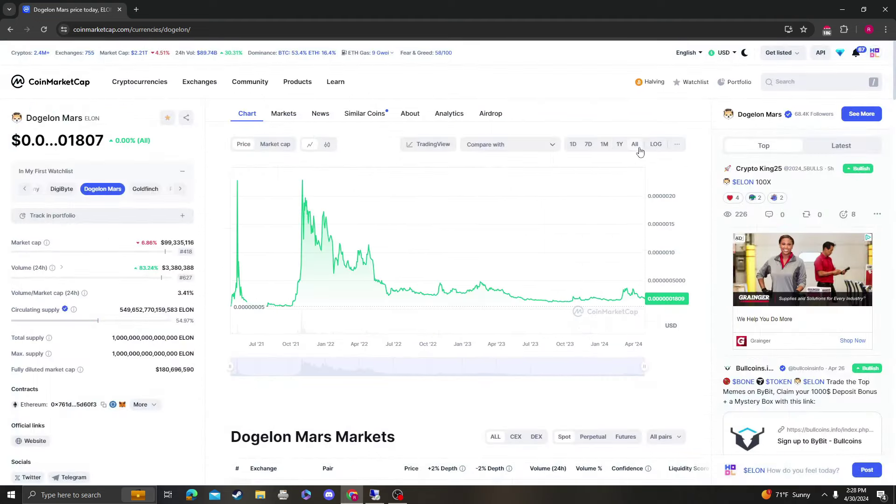
{"action": "double_click", "coordinate": [85, 149]}
{"action": "left_click", "coordinate": [84, 151]}
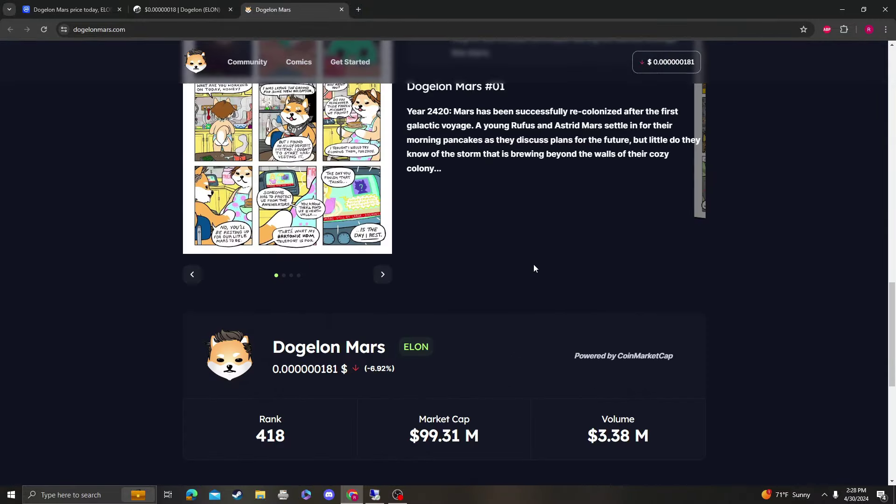
{"action": "scroll", "coordinate": [534, 268], "scroll_direction": "up", "scroll_amount": 15}
Close the Dogelon site and review Etherscan's ELON holders, led by Crypto.com 6 at 19.3096%.
{"action": "left_click", "coordinate": [342, 9]}
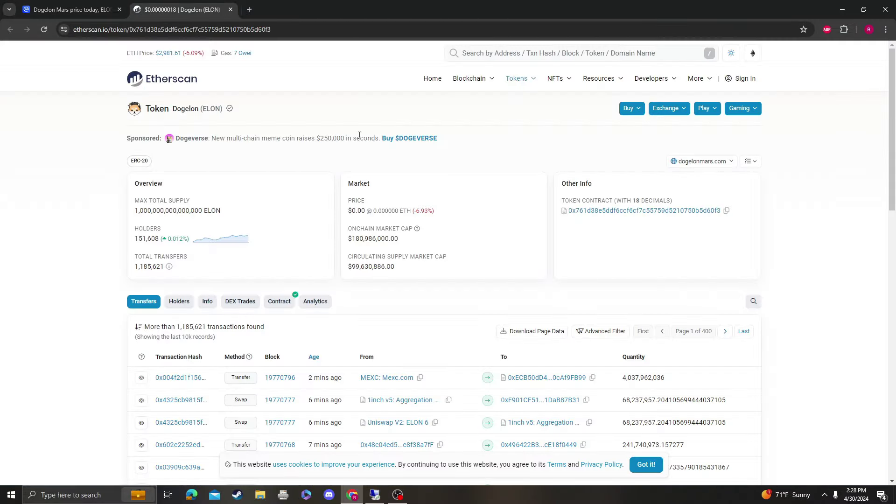
{"action": "scroll", "coordinate": [626, 256], "scroll_direction": "down", "scroll_amount": 2}
{"action": "left_click", "coordinate": [184, 224]}
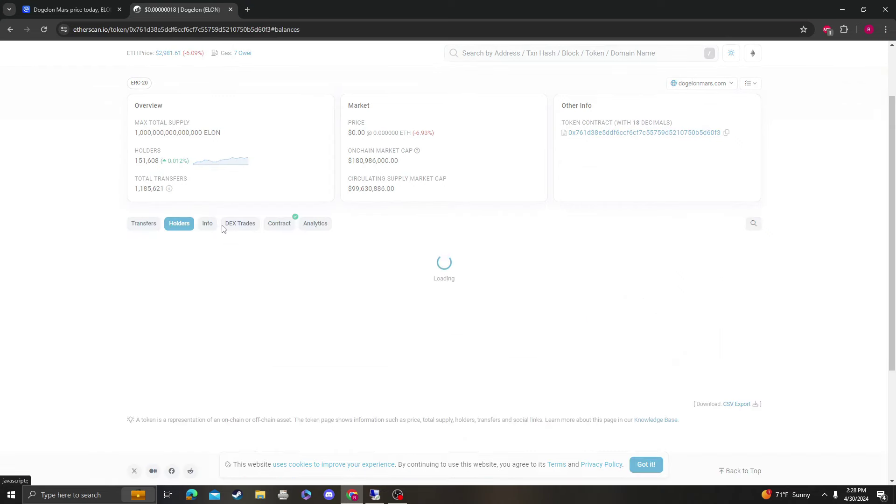
{"action": "scroll", "coordinate": [385, 98], "scroll_direction": "down", "scroll_amount": 7}
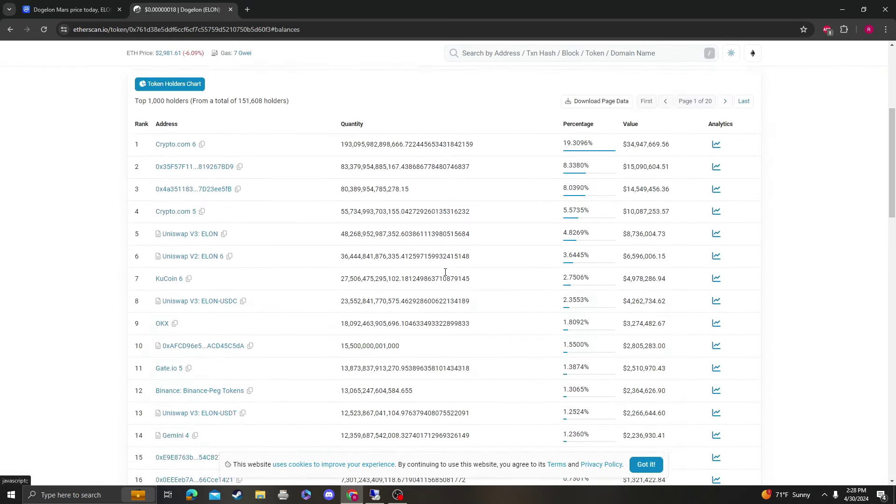
{"action": "scroll", "coordinate": [385, 98], "scroll_direction": "up", "scroll_amount": 2}
{"action": "double_click", "coordinate": [393, 135]}
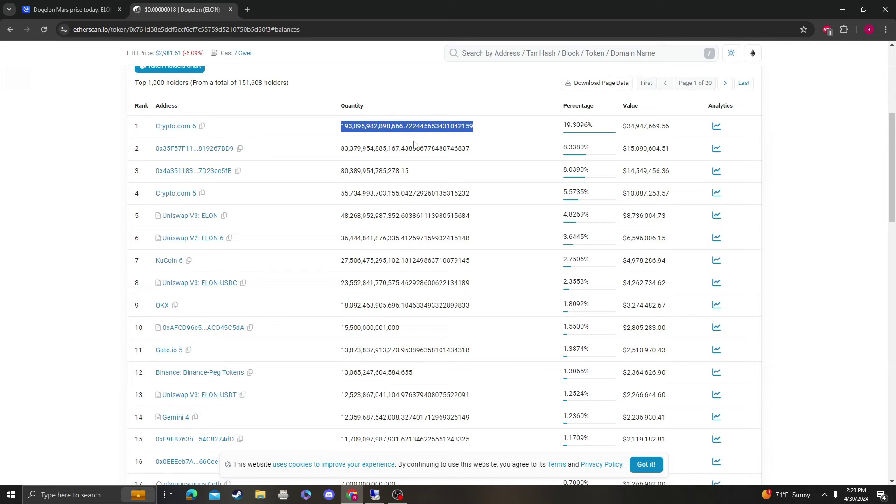
{"action": "left_click", "coordinate": [343, 127]}
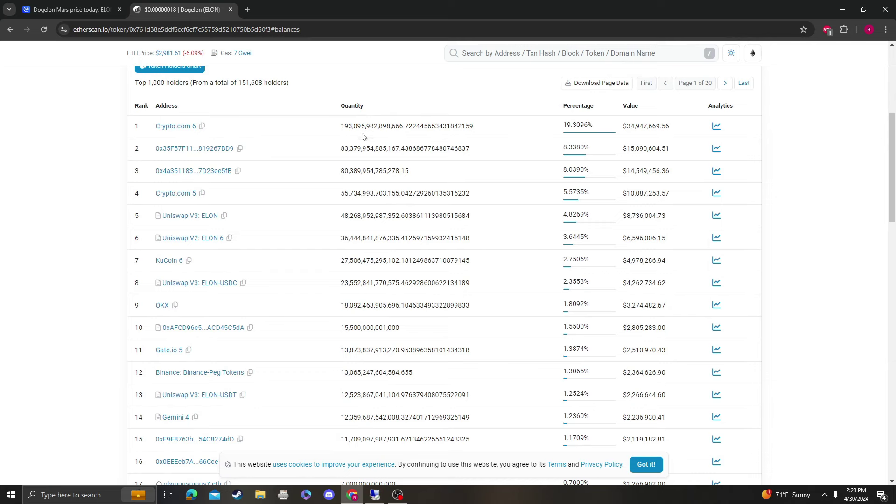
{"action": "scroll", "coordinate": [452, 189], "scroll_direction": "down", "scroll_amount": 2}
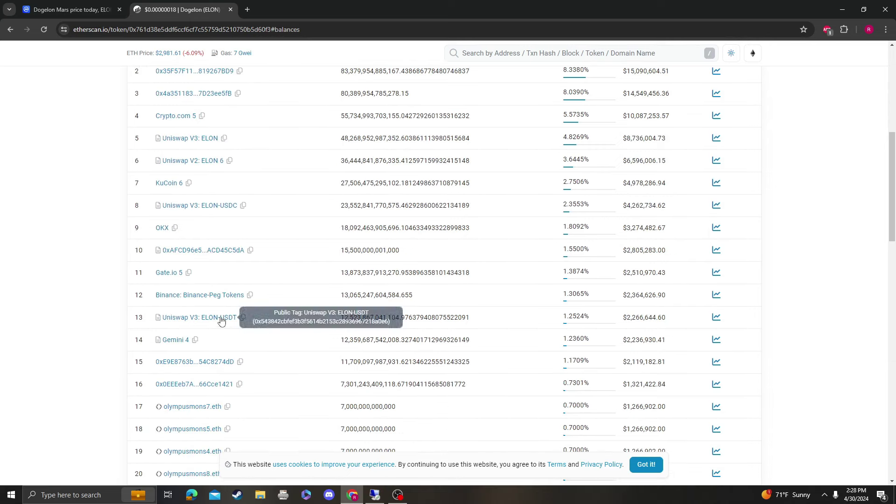
Open the Binance-Peg Tokens holder's filtered list of 45 ELON transfers and scroll through it.
{"action": "left_click", "coordinate": [229, 296]}
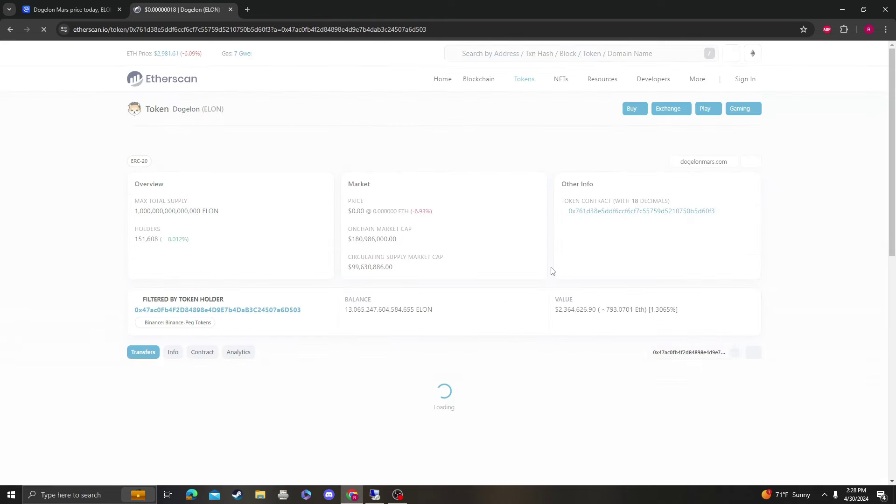
{"action": "scroll", "coordinate": [522, 261], "scroll_direction": "down", "scroll_amount": 5}
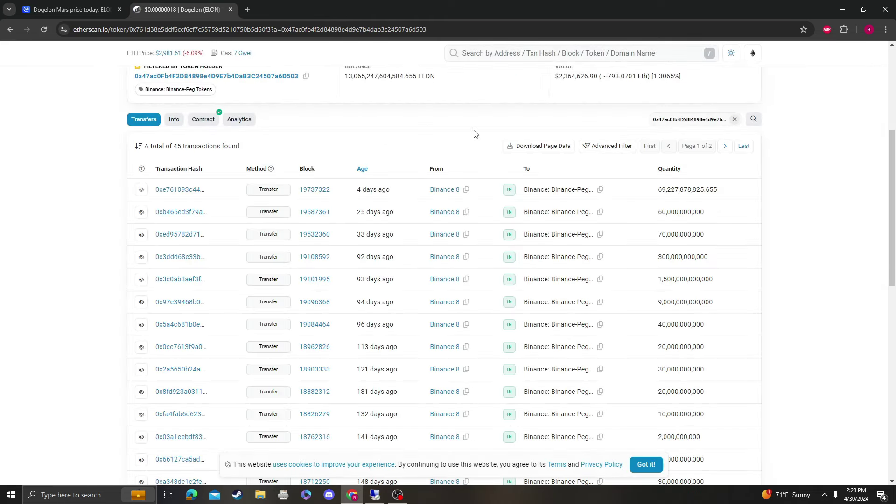
{"action": "scroll", "coordinate": [475, 134], "scroll_direction": "up", "scroll_amount": 3}
{"action": "scroll", "coordinate": [407, 280], "scroll_direction": "down", "scroll_amount": 1}
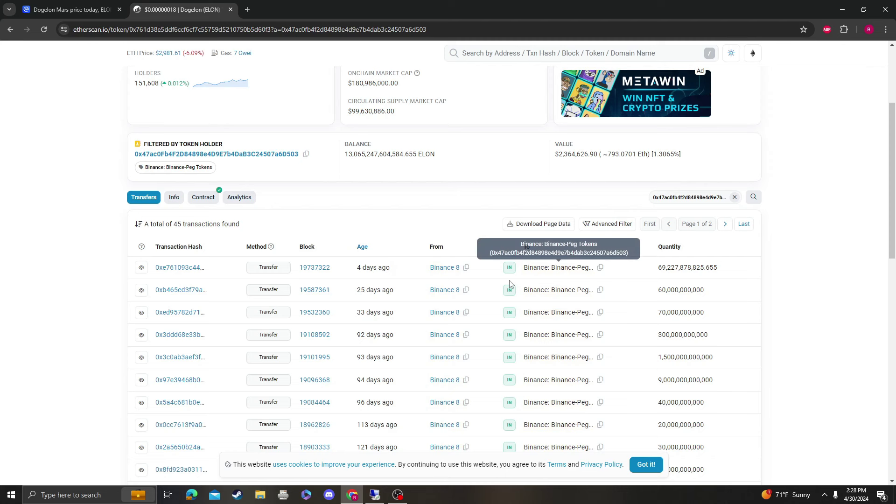
Select the latest transfer's quantity, then close Etherscan to return to the Dogelon Mars page.
{"action": "double_click", "coordinate": [690, 267]}
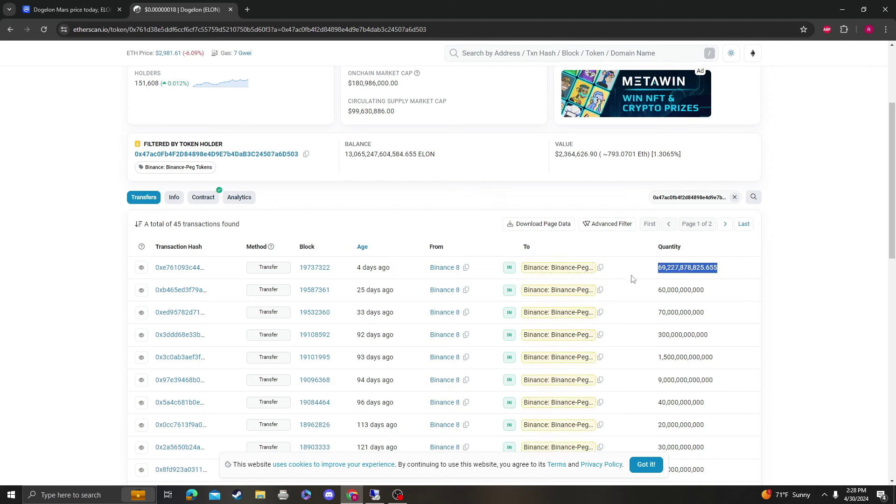
{"action": "left_click", "coordinate": [667, 276]}
{"action": "scroll", "coordinate": [575, 156], "scroll_direction": "up", "scroll_amount": 3}
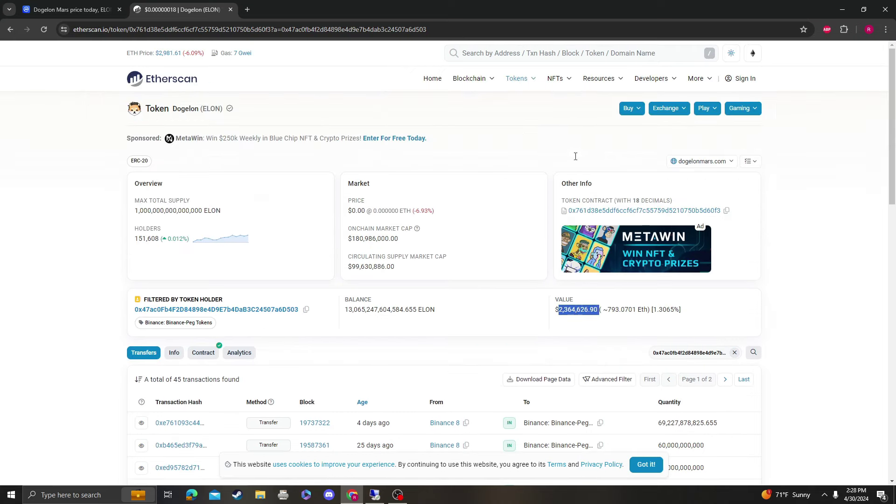
{"action": "left_click", "coordinate": [230, 9]}
{"action": "scroll", "coordinate": [419, 236], "scroll_direction": "up", "scroll_amount": 10}
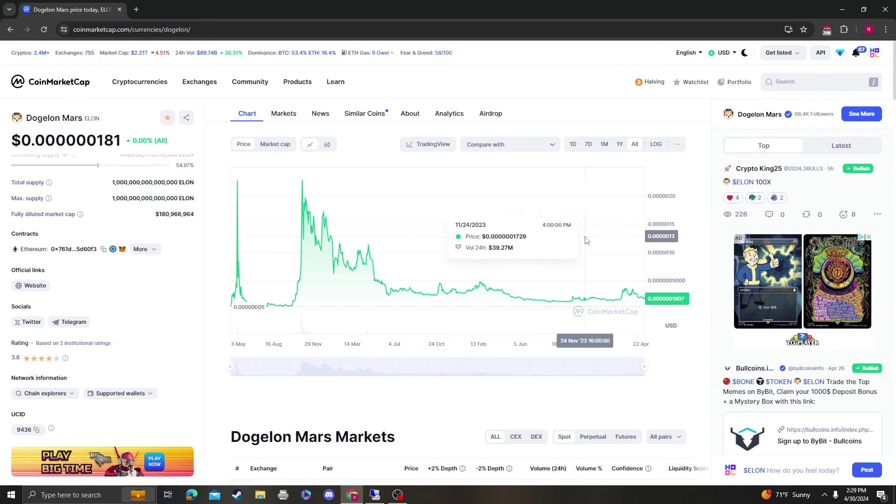
{"action": "scroll", "coordinate": [560, 247], "scroll_direction": "down", "scroll_amount": 5}
{"action": "scroll", "coordinate": [533, 252], "scroll_direction": "down", "scroll_amount": 2}
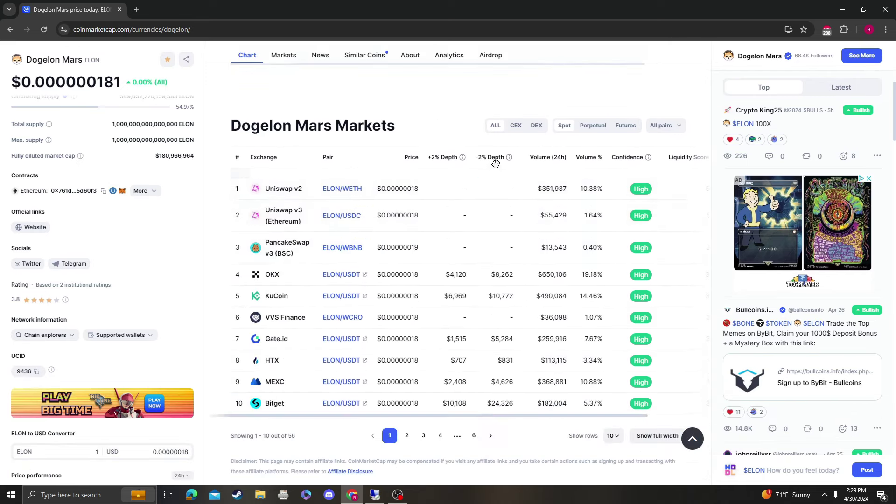
{"action": "scroll", "coordinate": [517, 220], "scroll_direction": "down", "scroll_amount": 3}
{"action": "scroll", "coordinate": [519, 221], "scroll_direction": "up", "scroll_amount": 10}
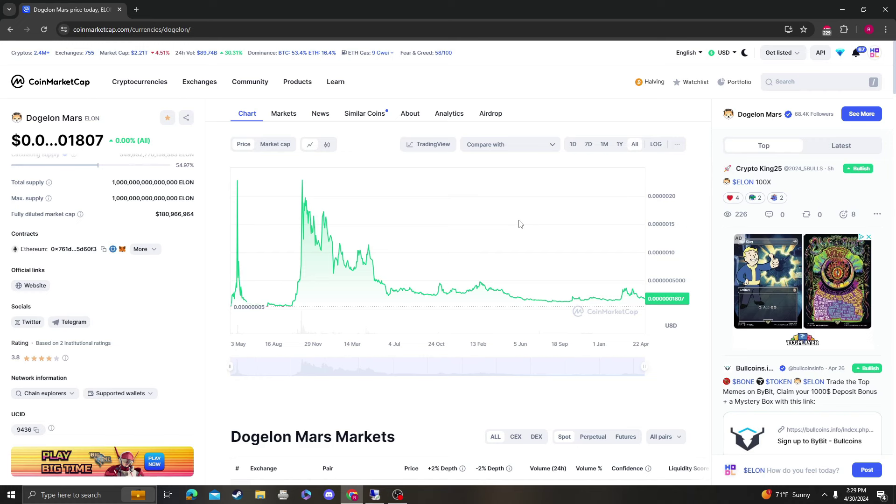
{"action": "left_click", "coordinate": [604, 144]}
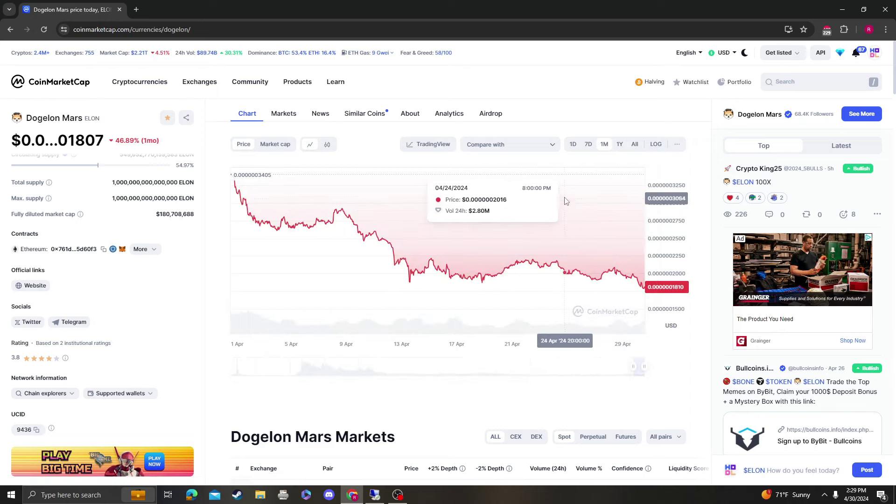
{"action": "left_click", "coordinate": [620, 144]}
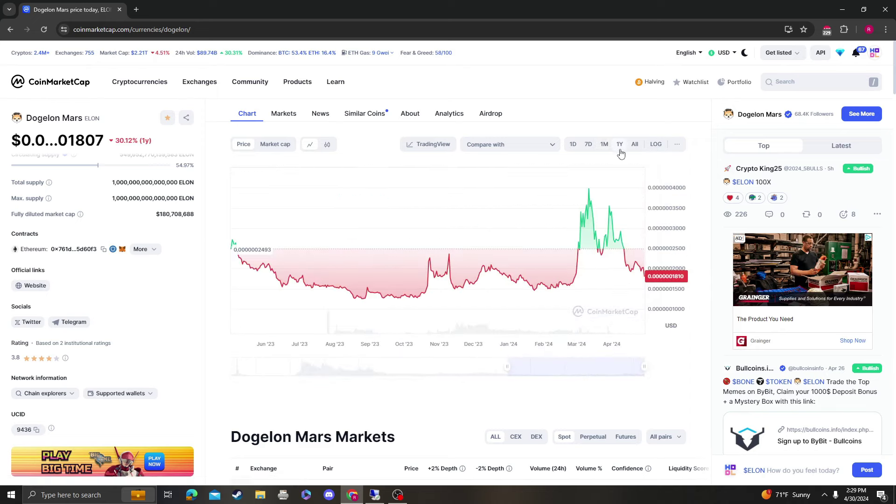
{"action": "left_click", "coordinate": [655, 144]}
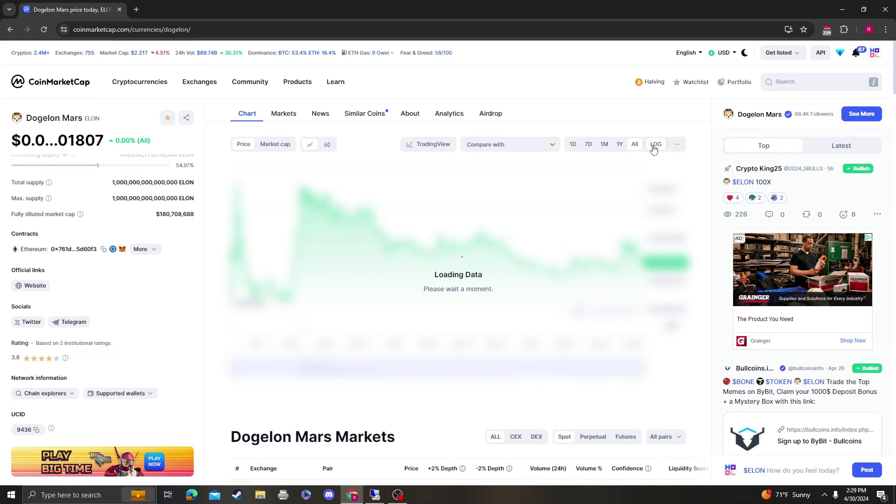